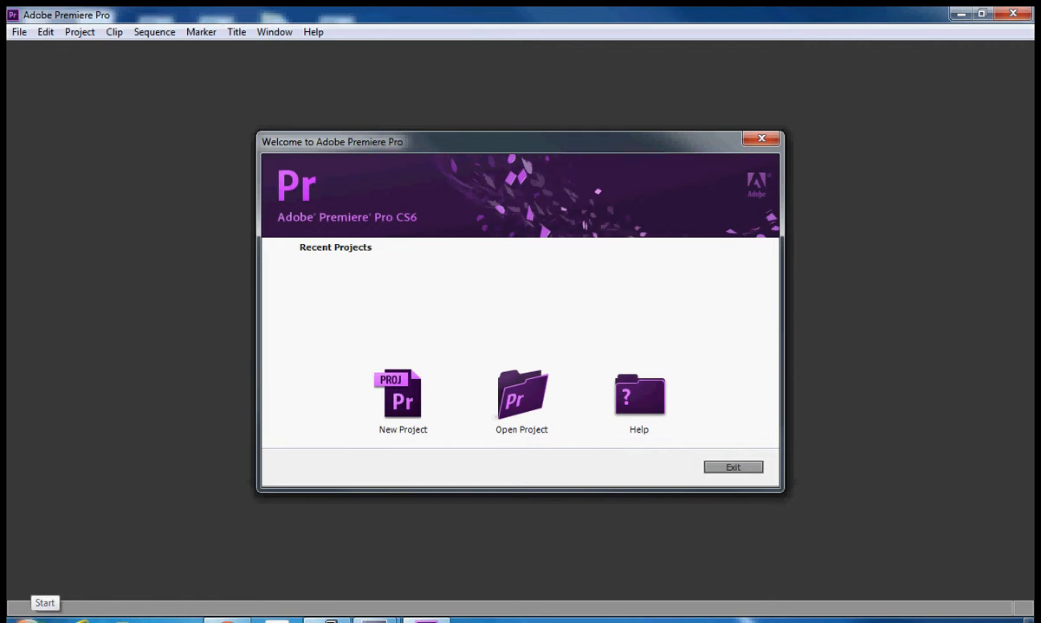
{"action": "left_click", "coordinate": [28, 616]}
{"action": "left_click", "coordinate": [65, 559]}
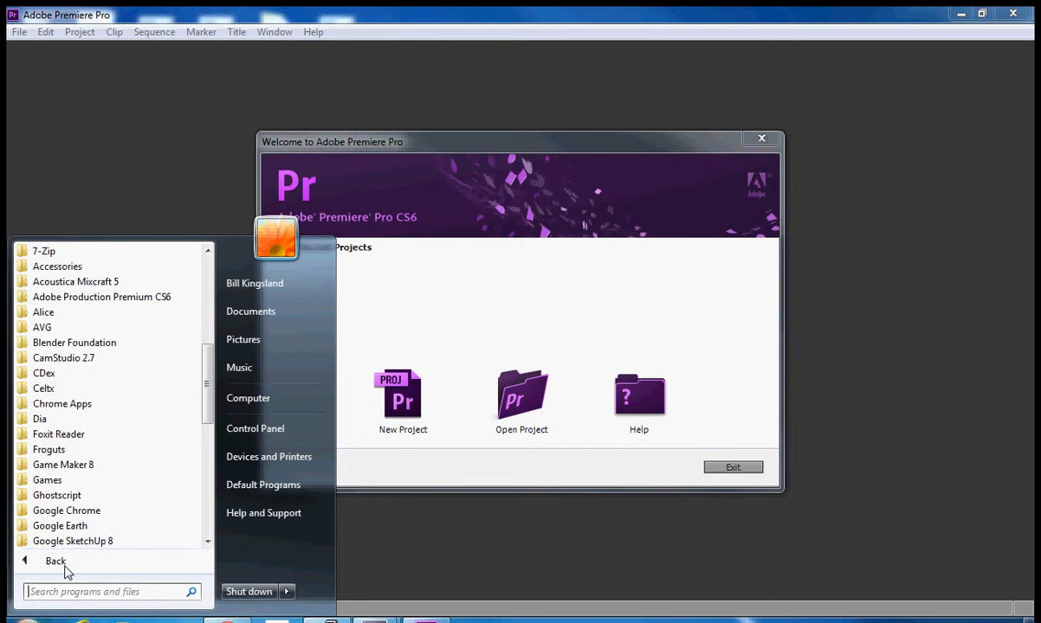
{"action": "left_click", "coordinate": [75, 299]}
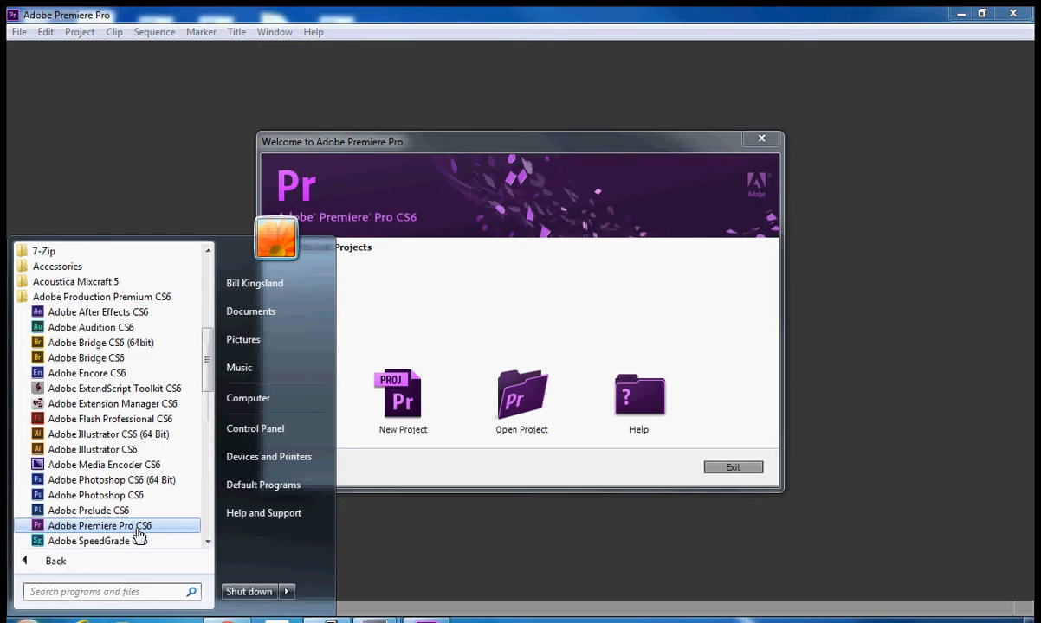
{"action": "left_click", "coordinate": [547, 154]}
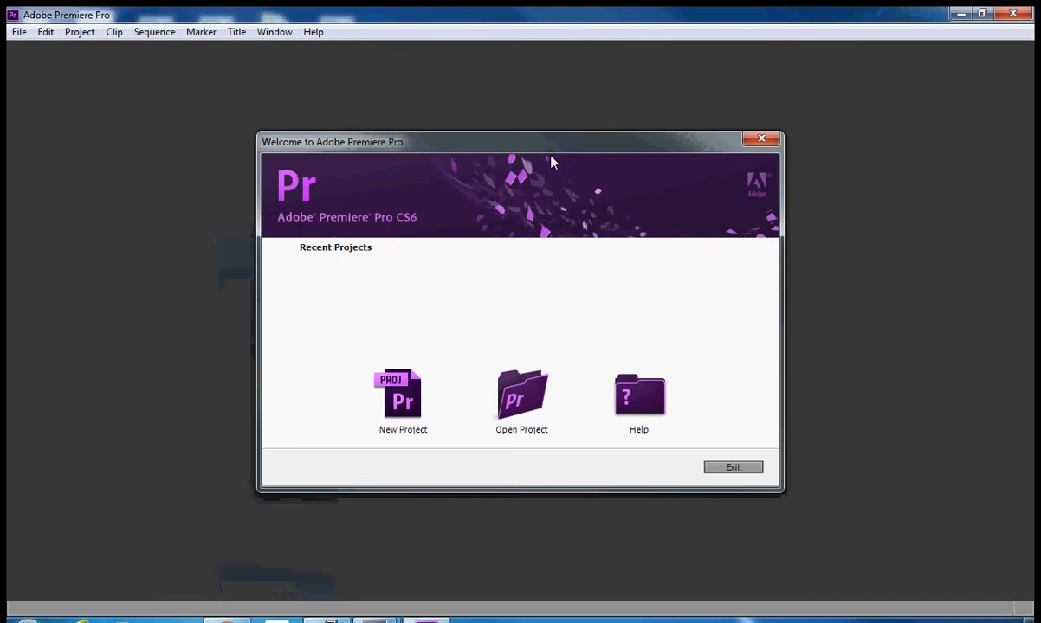
- Start a new project and set its location to the D:\Premiere\MA-11-Demo folder
{"action": "left_click", "coordinate": [418, 397]}
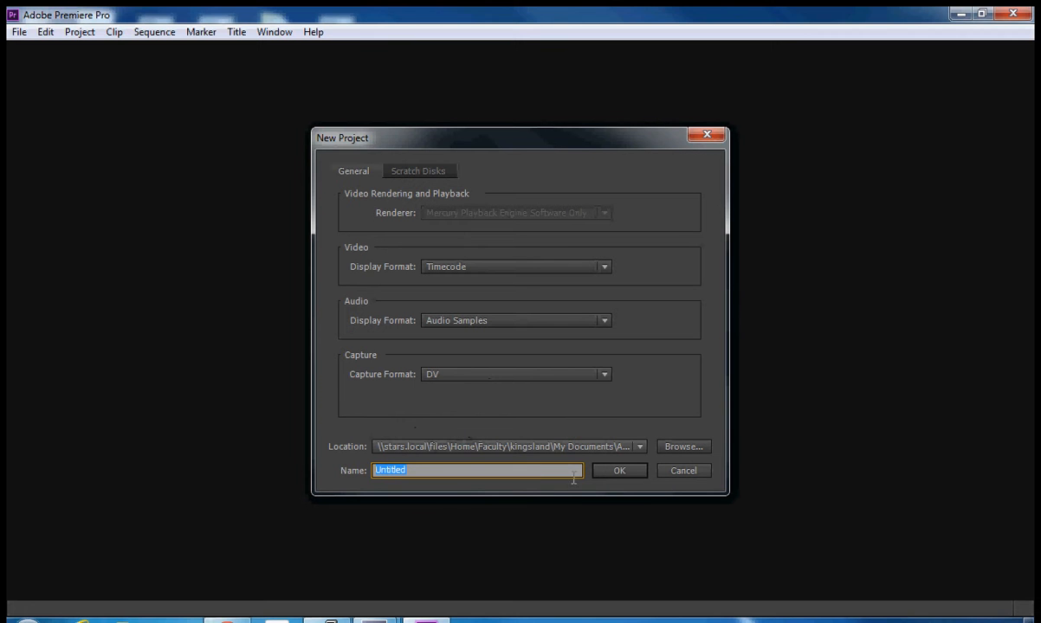
{"action": "left_click", "coordinate": [680, 447]}
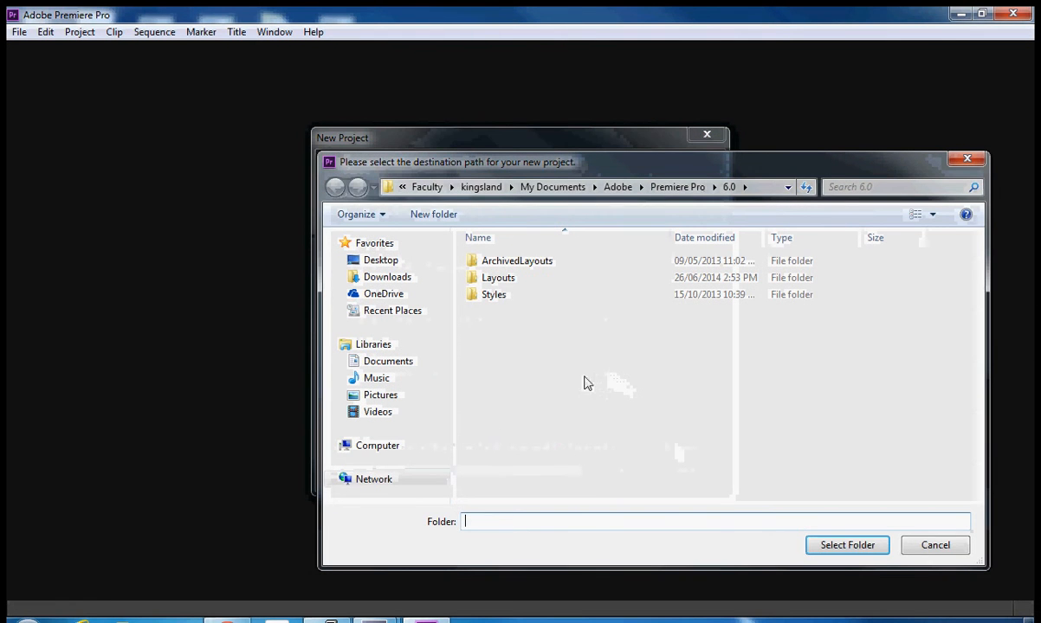
{"action": "left_click", "coordinate": [378, 446]}
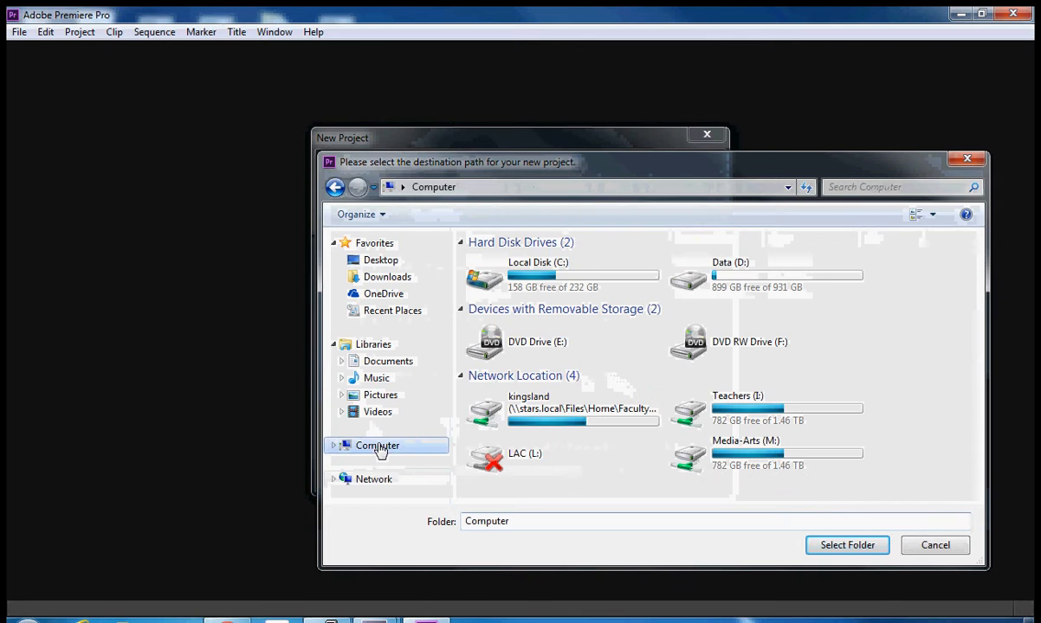
{"action": "double_click", "coordinate": [732, 286]}
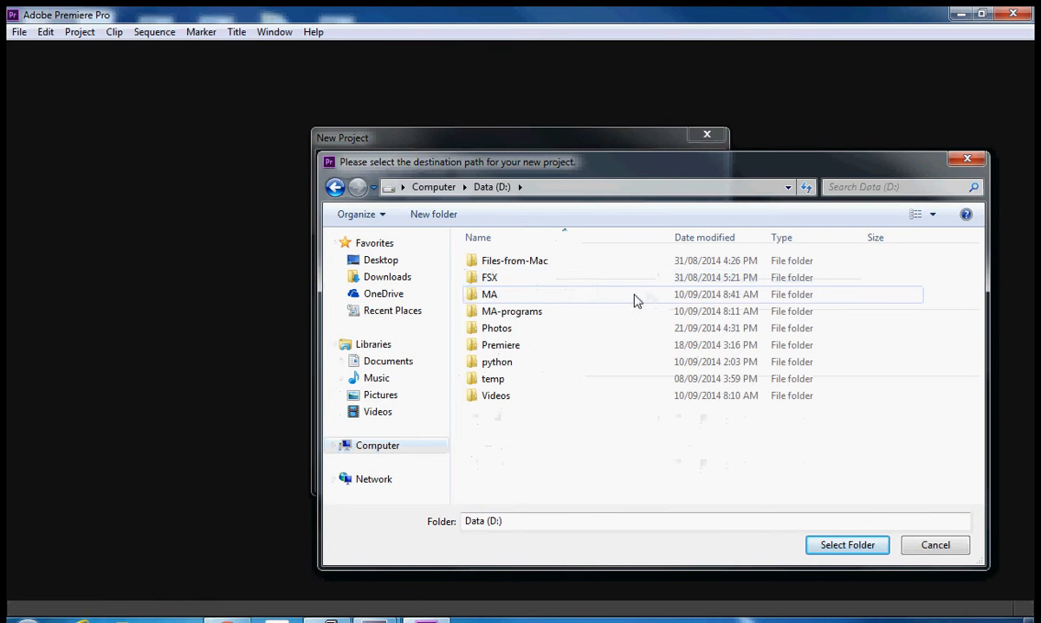
{"action": "double_click", "coordinate": [507, 345]}
{"action": "double_click", "coordinate": [505, 261]}
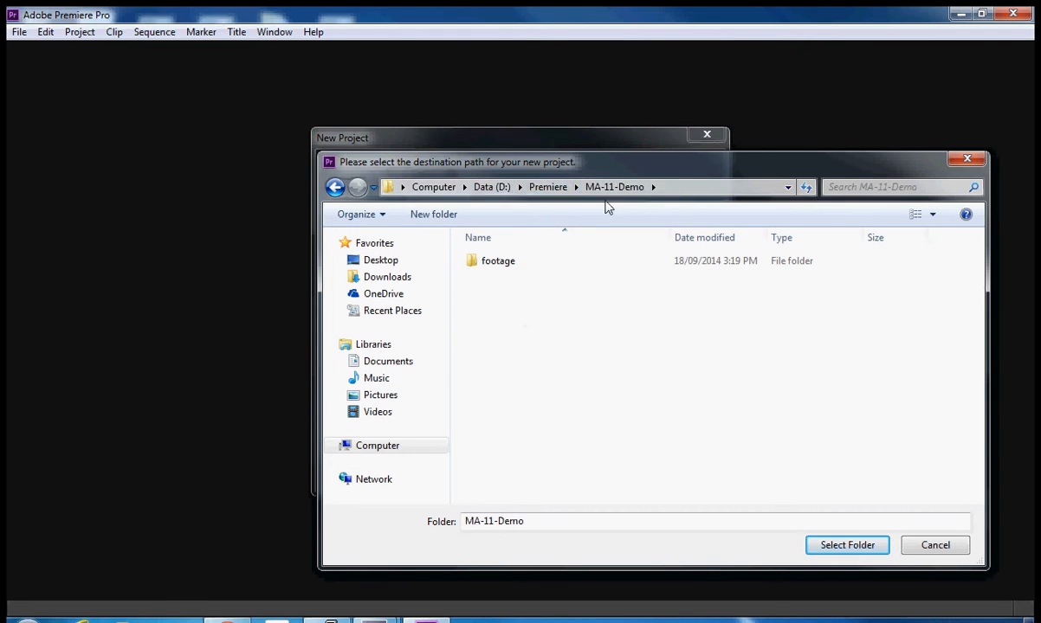
{"action": "left_click", "coordinate": [846, 545]}
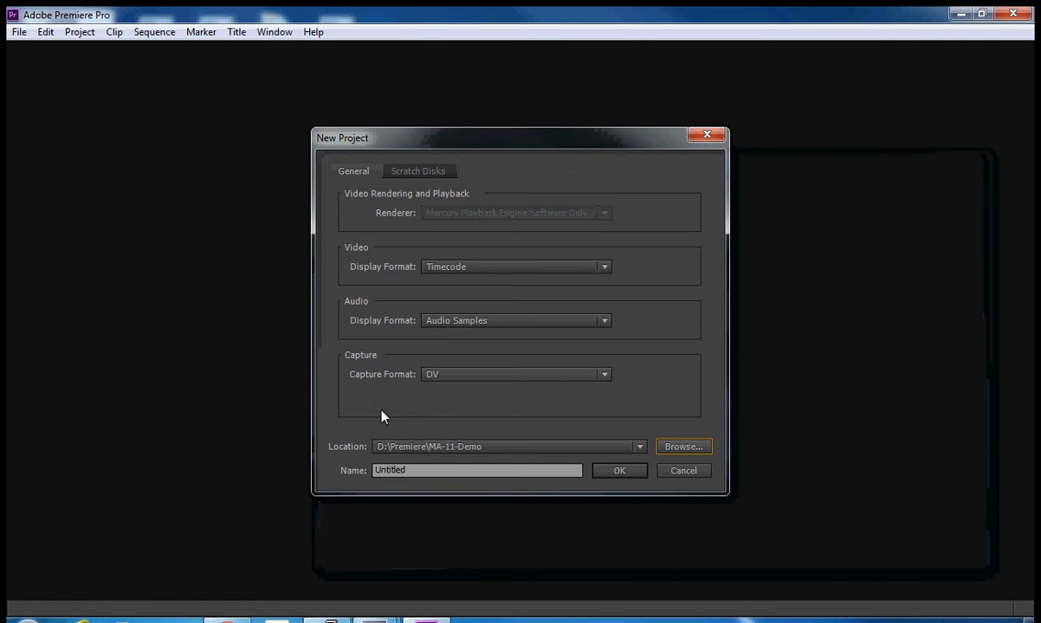
- Name the new project Demo-01 and confirm its settings
{"action": "left_click", "coordinate": [458, 472]}
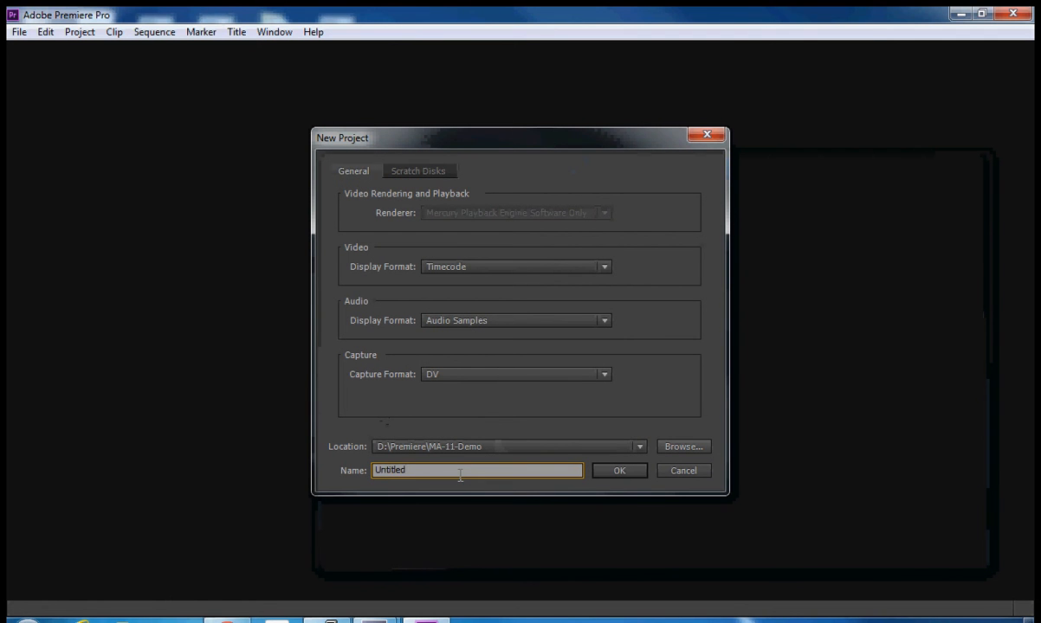
{"action": "key", "text": "BackSpace"}
{"action": "key", "text": "BackSpace"}
{"action": "key", "text": "BackSpace"}
{"action": "key", "text": "BackSpace"}
{"action": "key", "text": "BackSpace"}
{"action": "key", "text": "BackSpace"}
{"action": "key", "text": "BackSpace"}
{"action": "key", "text": "BackSpace"}
{"action": "type", "text": "D"}
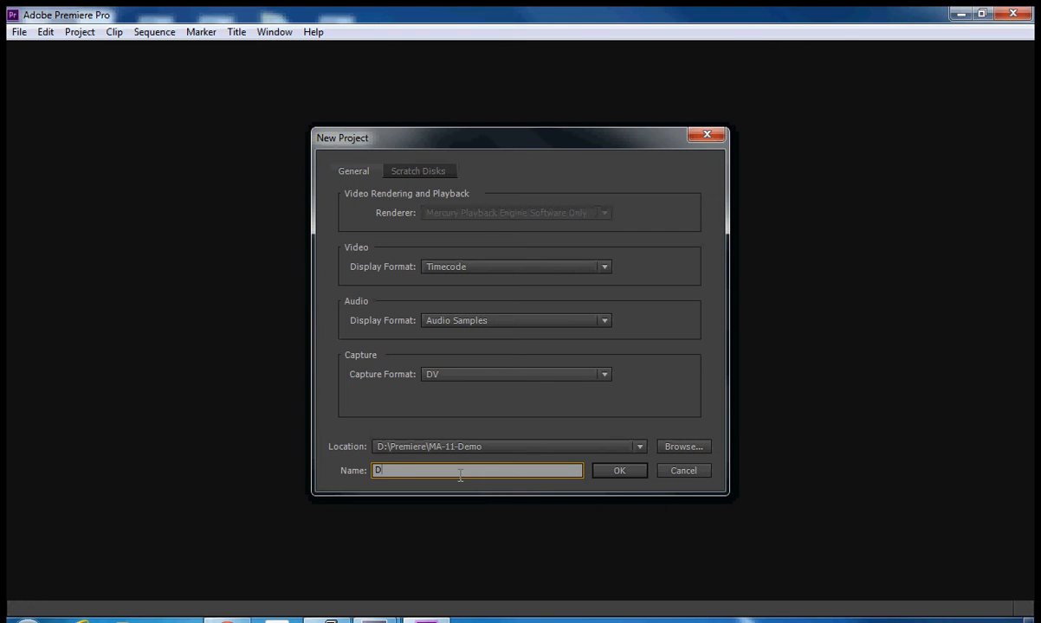
{"action": "type", "text": "emo-01"}
{"action": "left_click", "coordinate": [622, 474]}
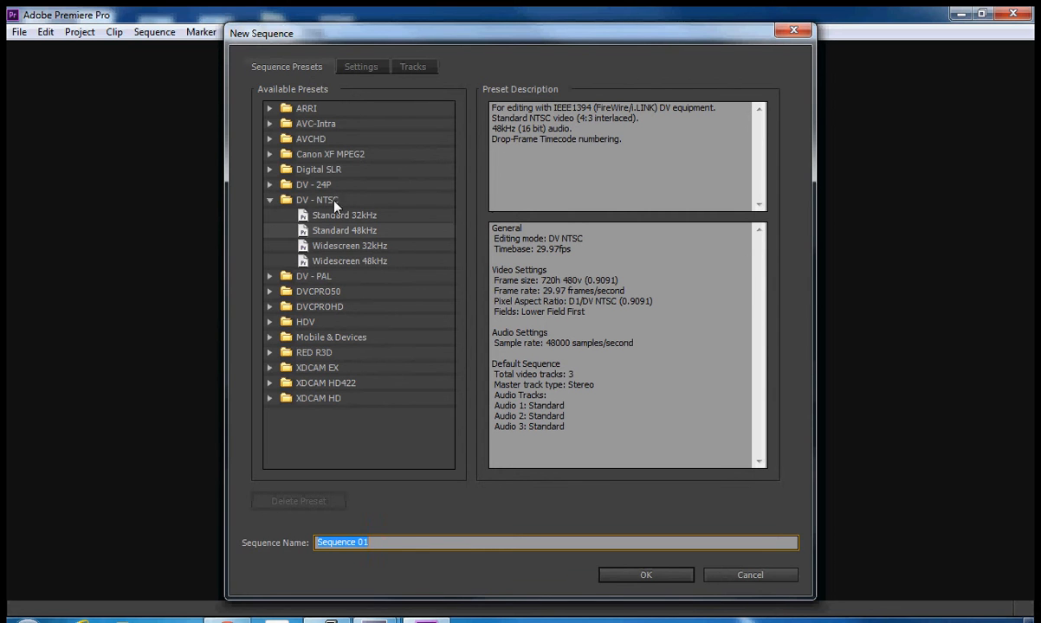
- Create the first sequence with the Digital SLR 720p preset DSLR 720p60, keeping the name Sequence 01
{"action": "left_click", "coordinate": [270, 171]}
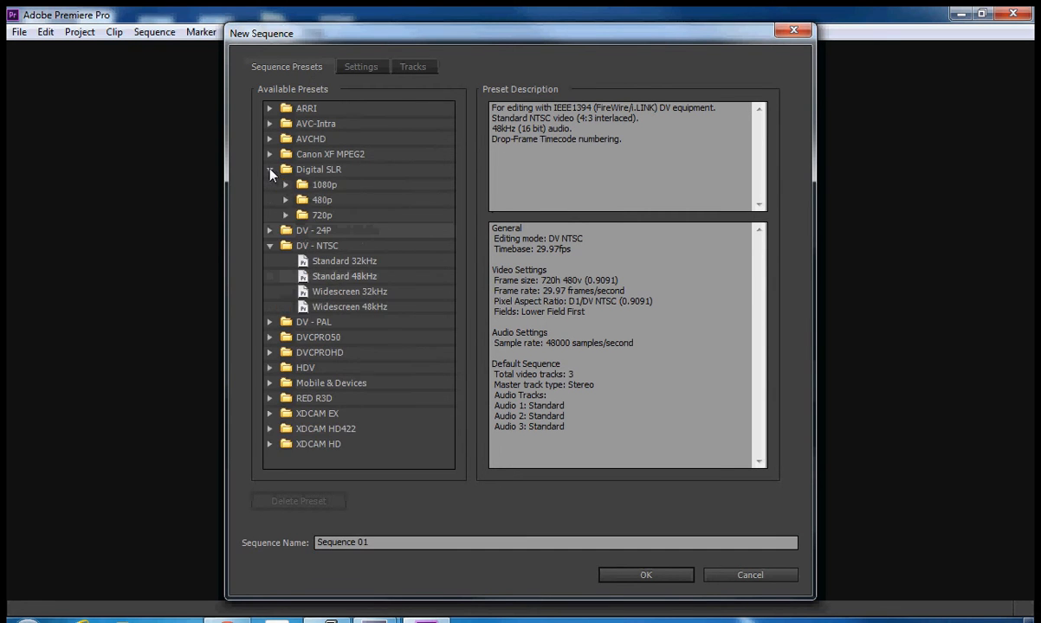
{"action": "left_click", "coordinate": [285, 216]}
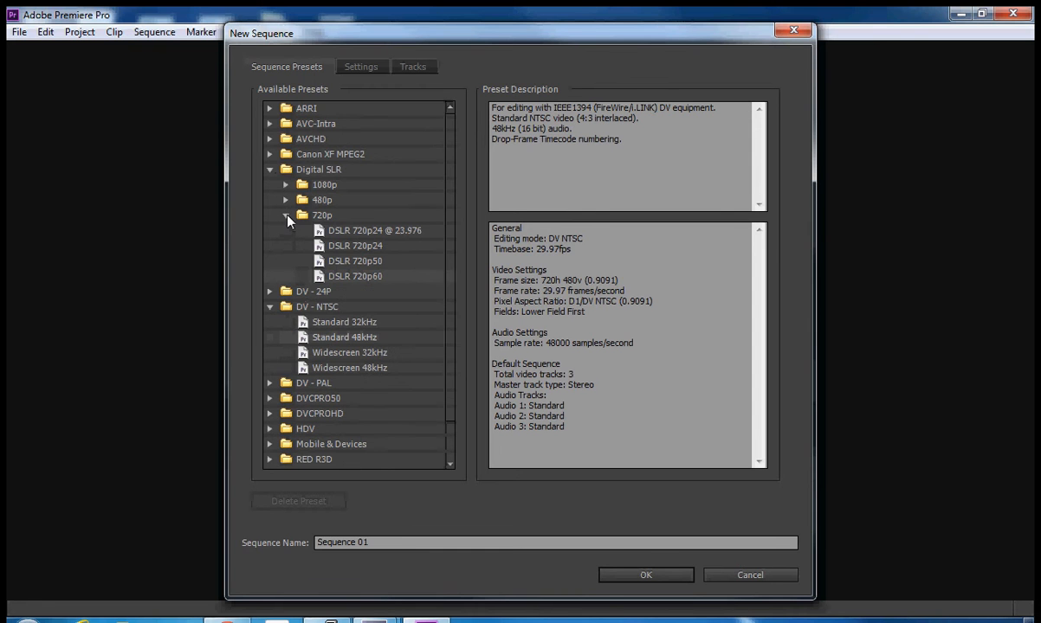
{"action": "left_click", "coordinate": [351, 276]}
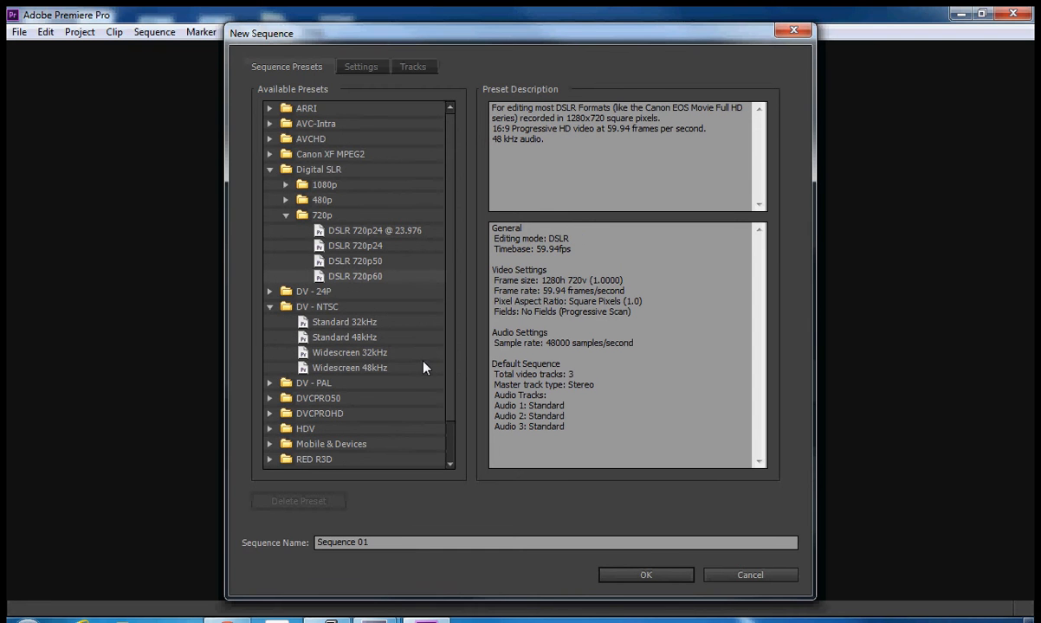
{"action": "left_click", "coordinate": [642, 581]}
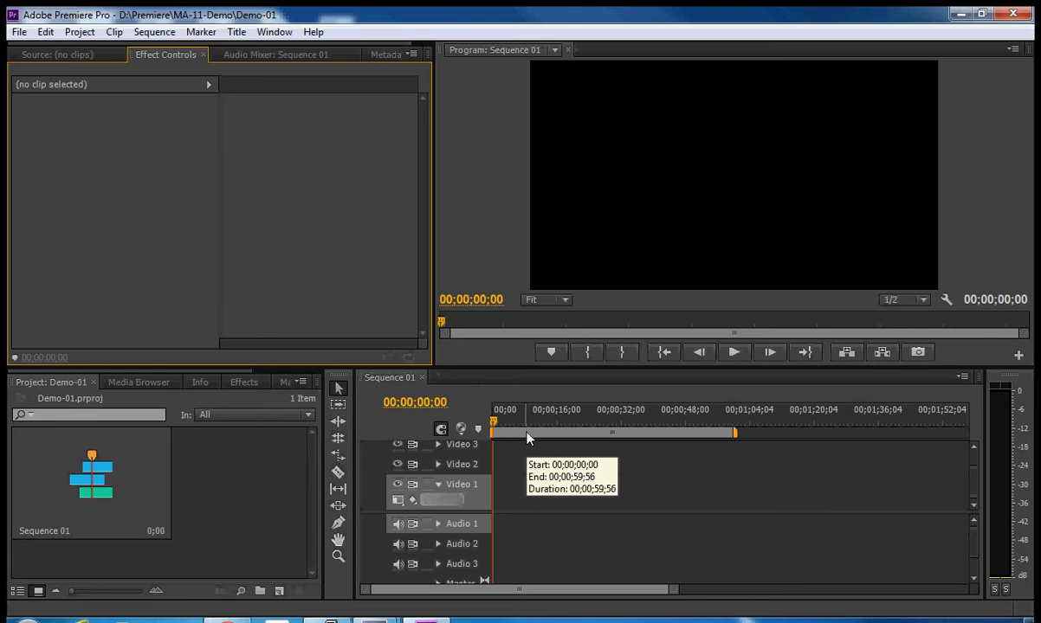
- Begin a media import into the project and open the footage folder inside D:\Premiere\MA-11-Demo
{"action": "right_click", "coordinate": [248, 465]}
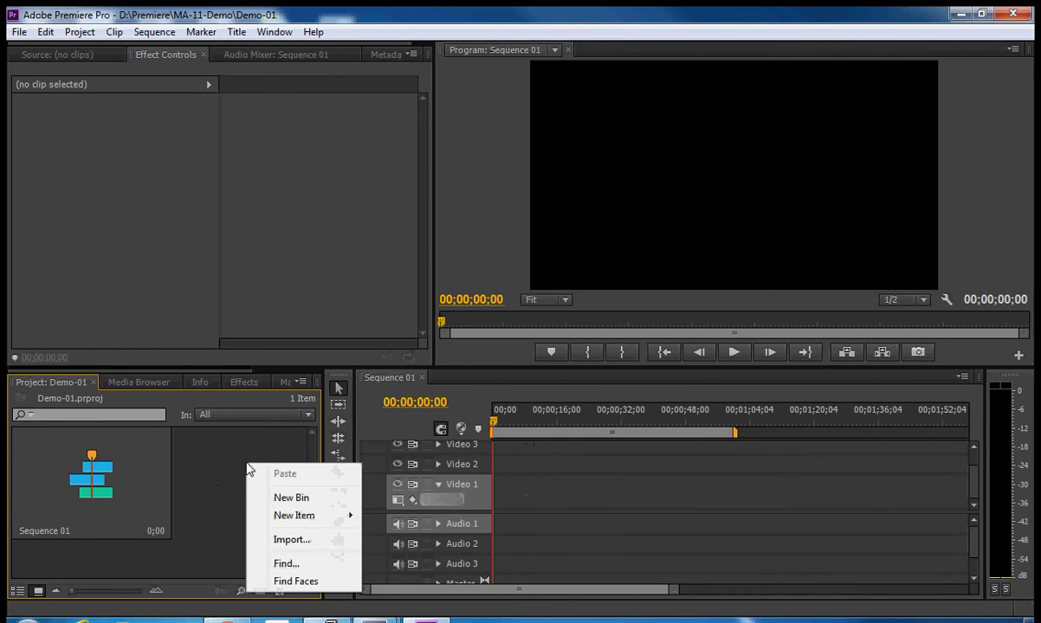
{"action": "left_click", "coordinate": [286, 540]}
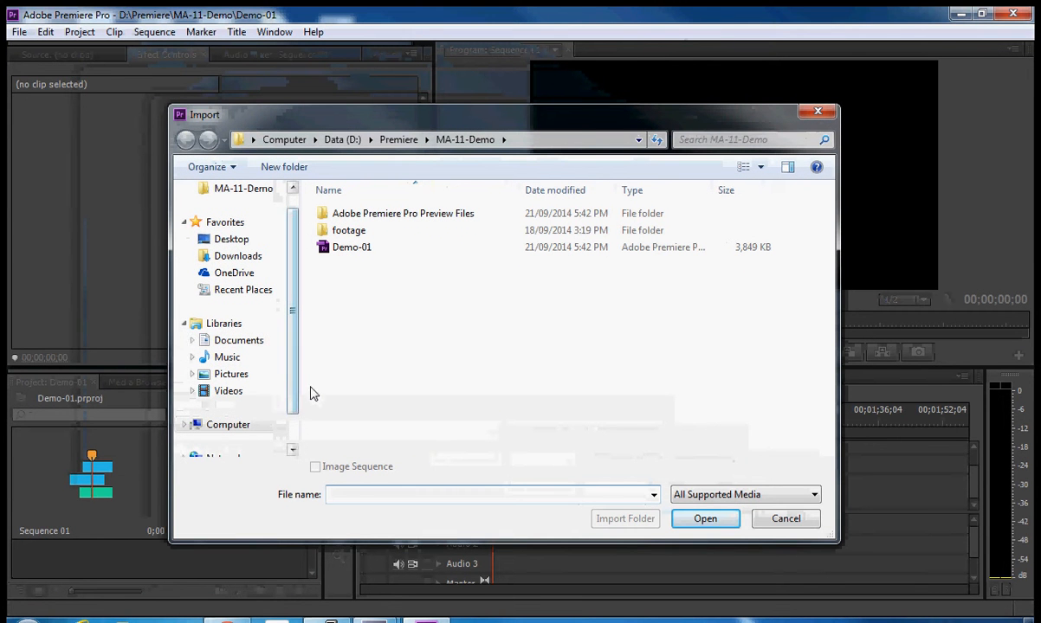
{"action": "left_click", "coordinate": [188, 426]}
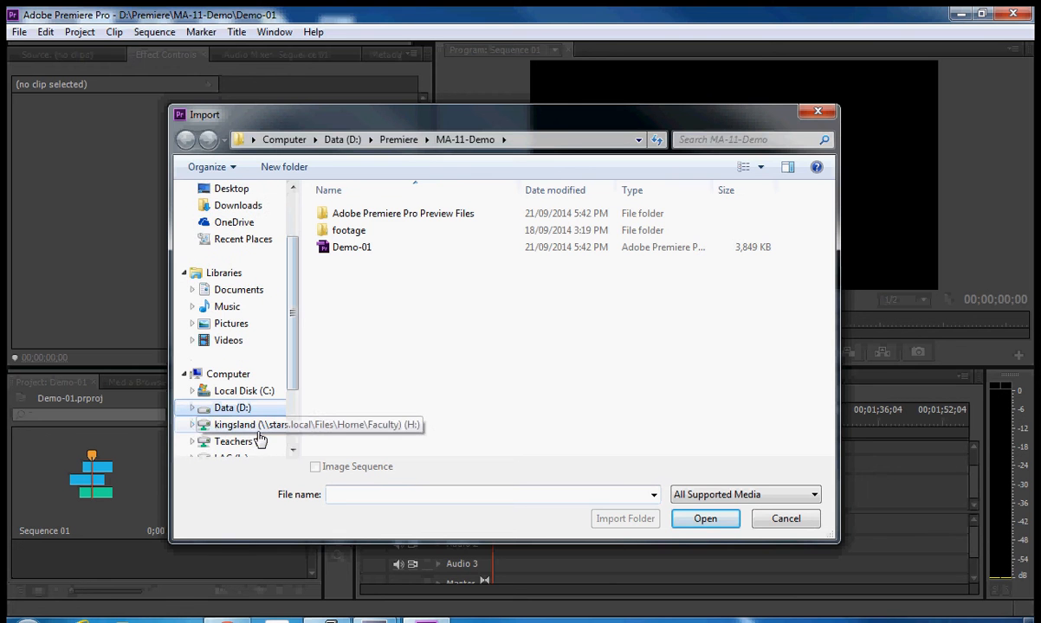
{"action": "left_click", "coordinate": [193, 409]}
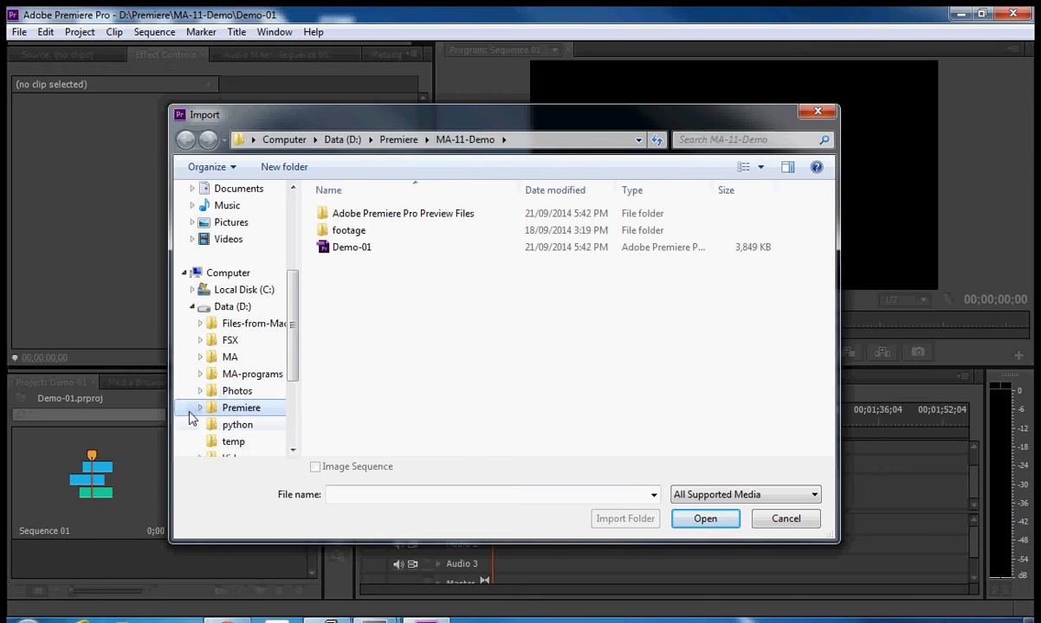
{"action": "left_click", "coordinate": [200, 407]}
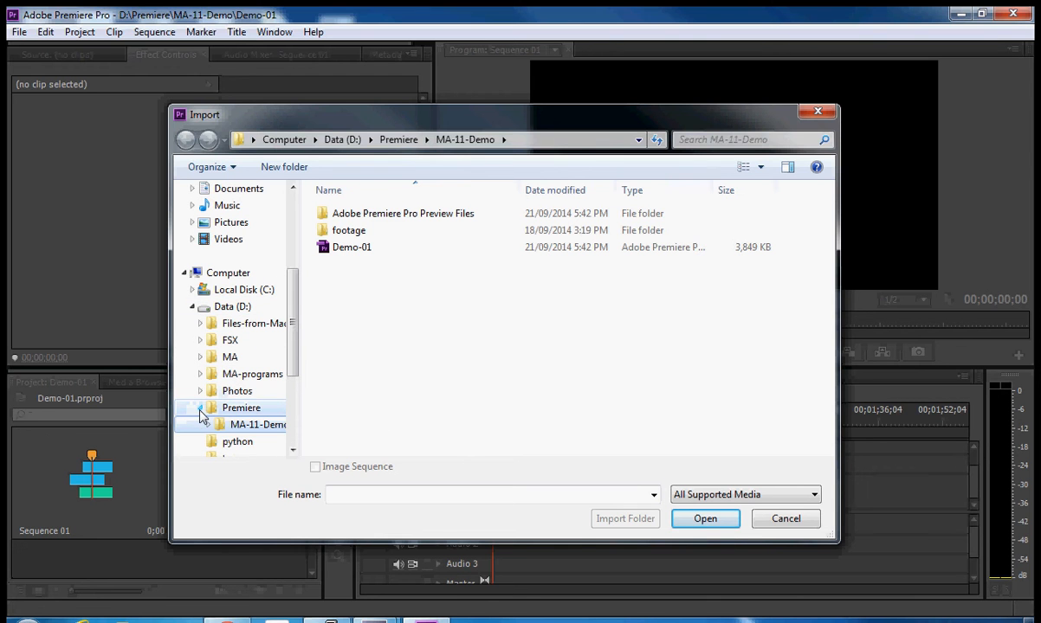
{"action": "left_click", "coordinate": [240, 427]}
{"action": "left_click", "coordinate": [208, 426]}
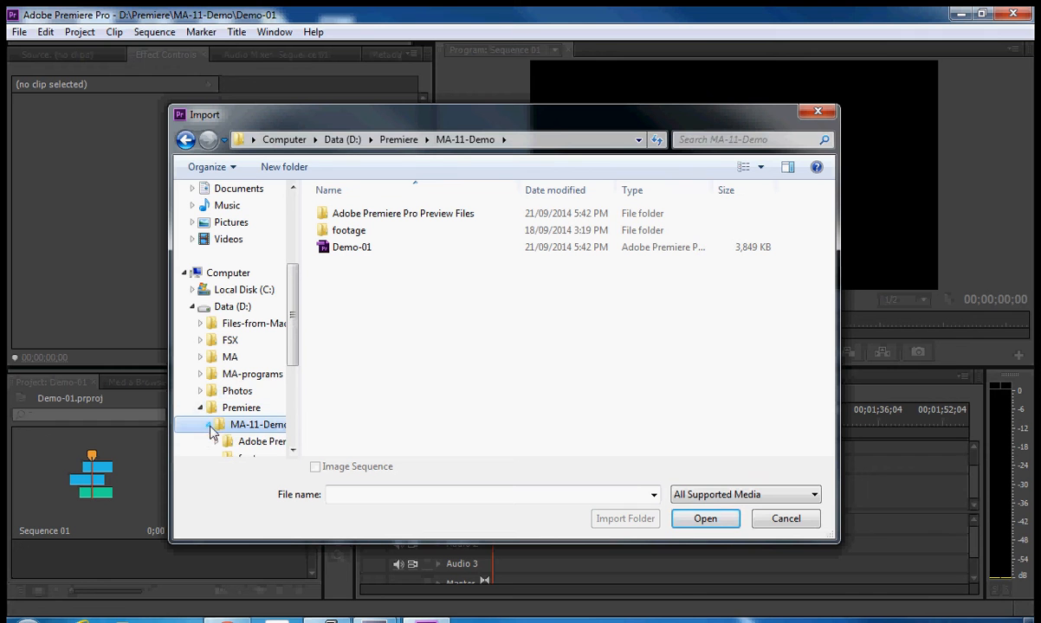
{"action": "left_click", "coordinate": [209, 425]}
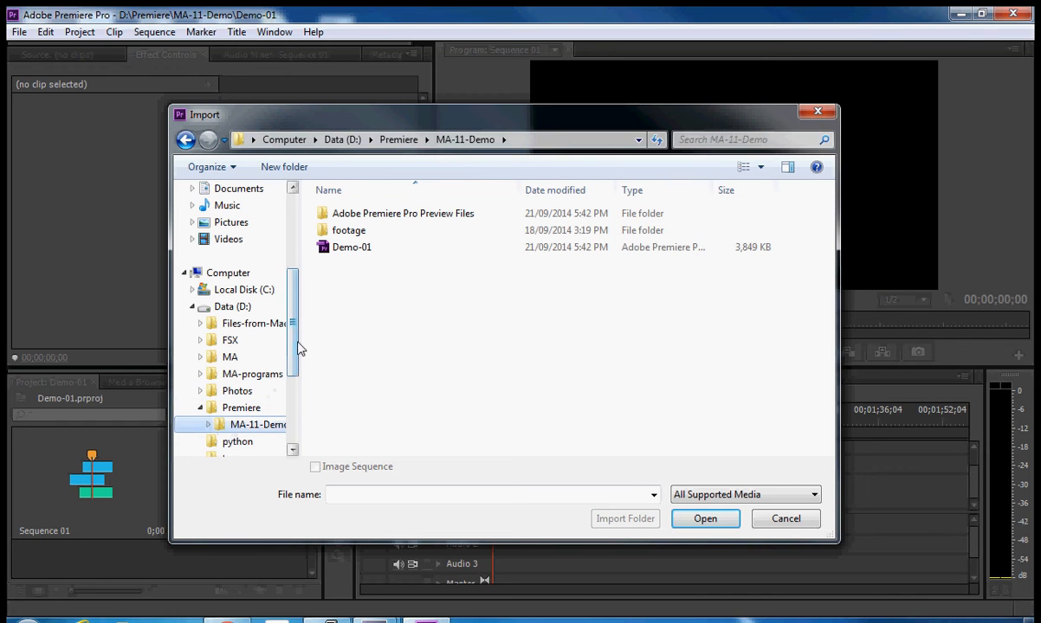
{"action": "left_click_drag", "start_coordinate": [292, 351], "coordinate": [293, 390]}
{"action": "double_click", "coordinate": [362, 240]}
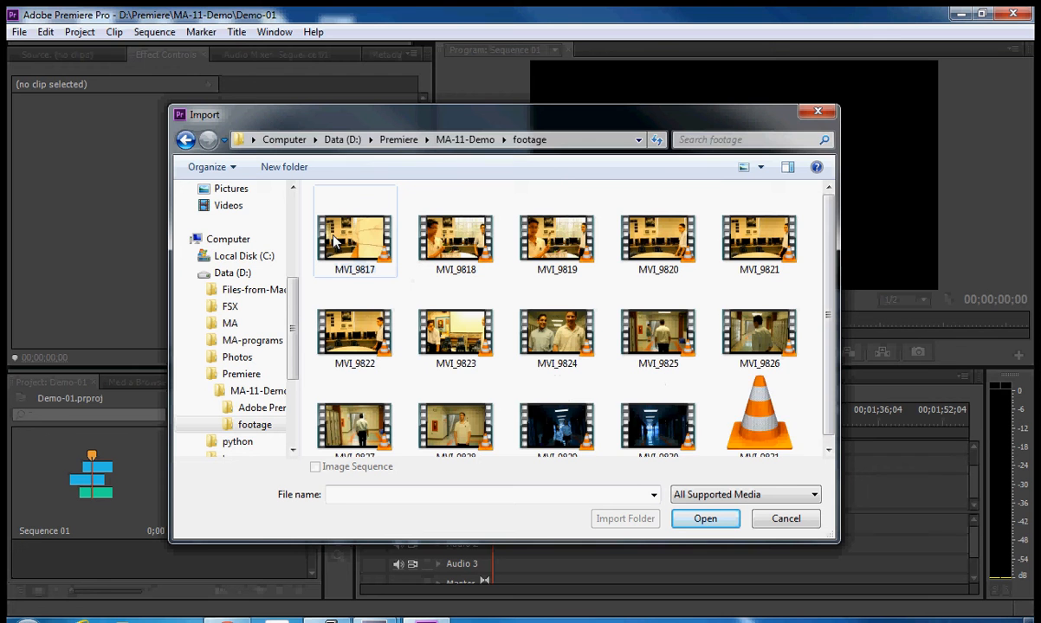
- Import the video clips MVI_9817 through MVI_9828 into the project
{"action": "left_click", "coordinate": [339, 245]}
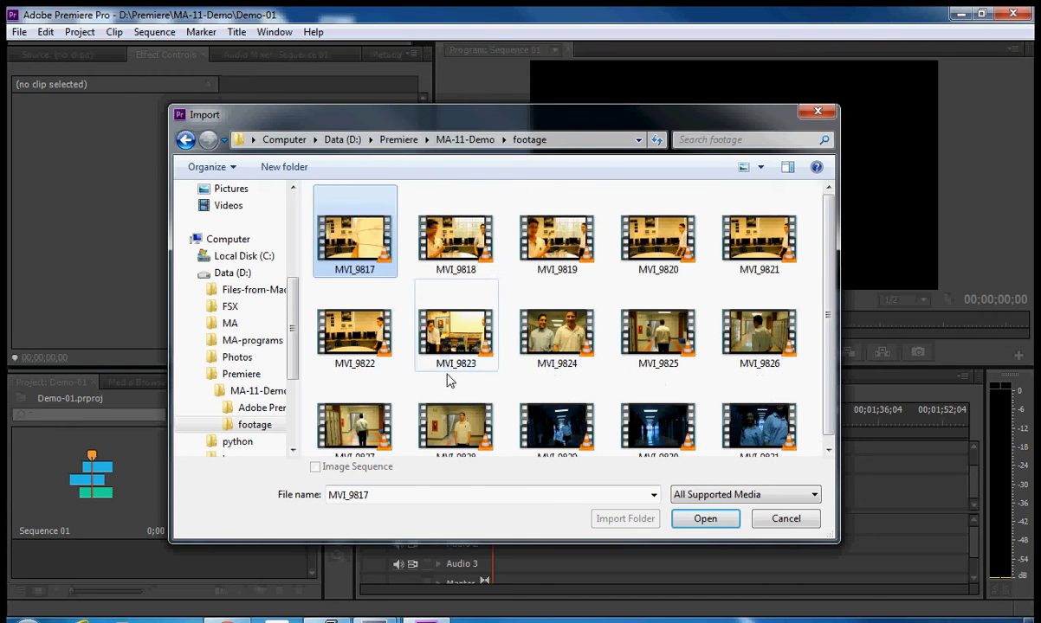
{"action": "left_click", "coordinate": [472, 442], "text": "shift"}
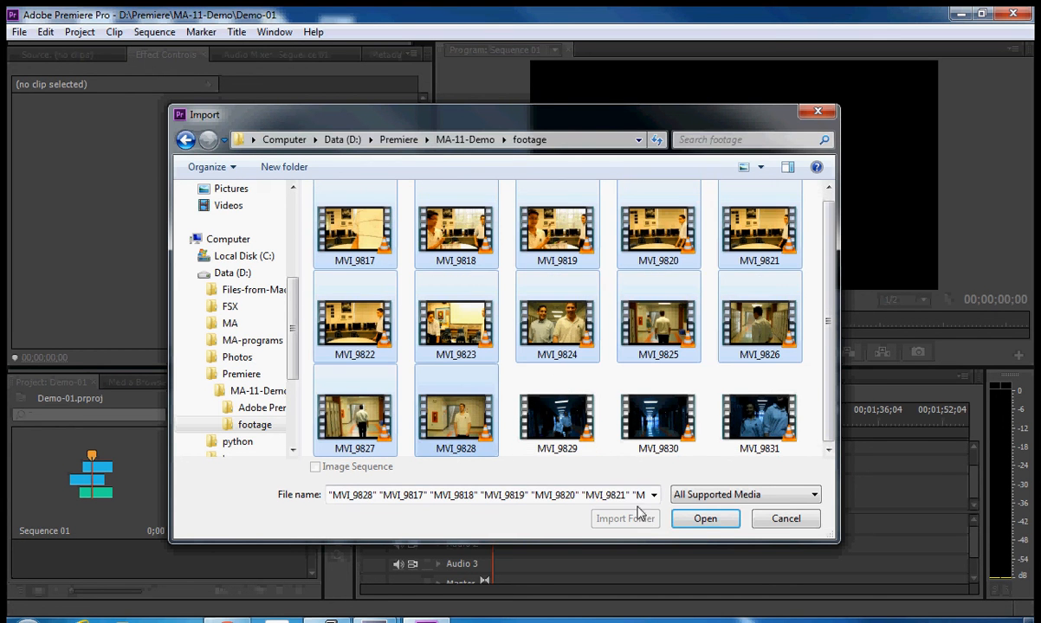
{"action": "left_click", "coordinate": [715, 522]}
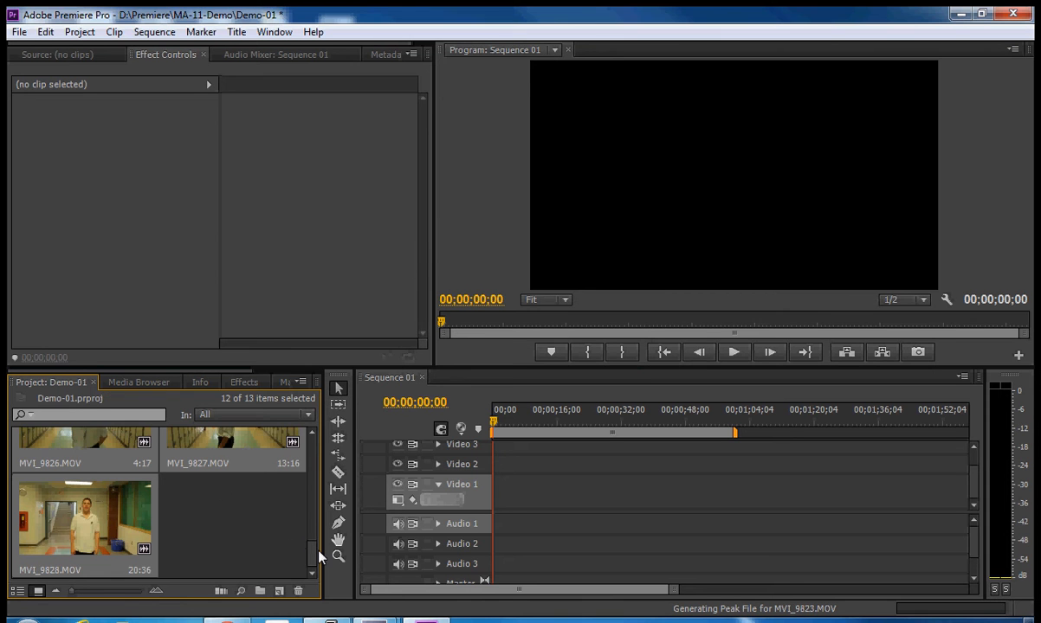
- Place MVI_9817.MOV at the start of the Video 1 track and play the sequence briefly
{"action": "scroll", "coordinate": [284, 490], "scroll_direction": "up", "scroll_amount": 5}
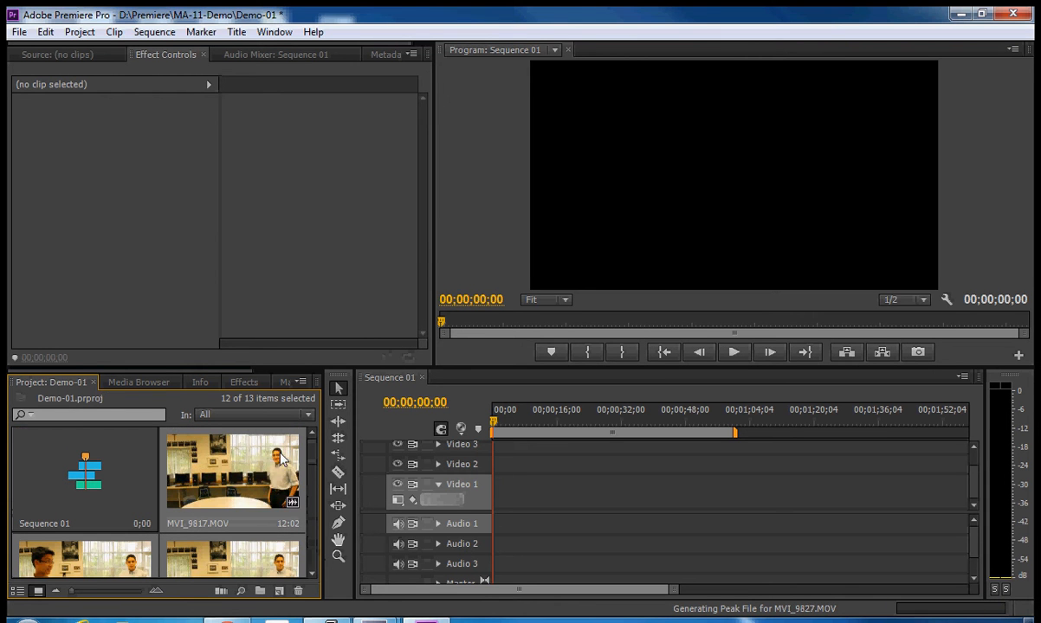
{"action": "left_click", "coordinate": [269, 478]}
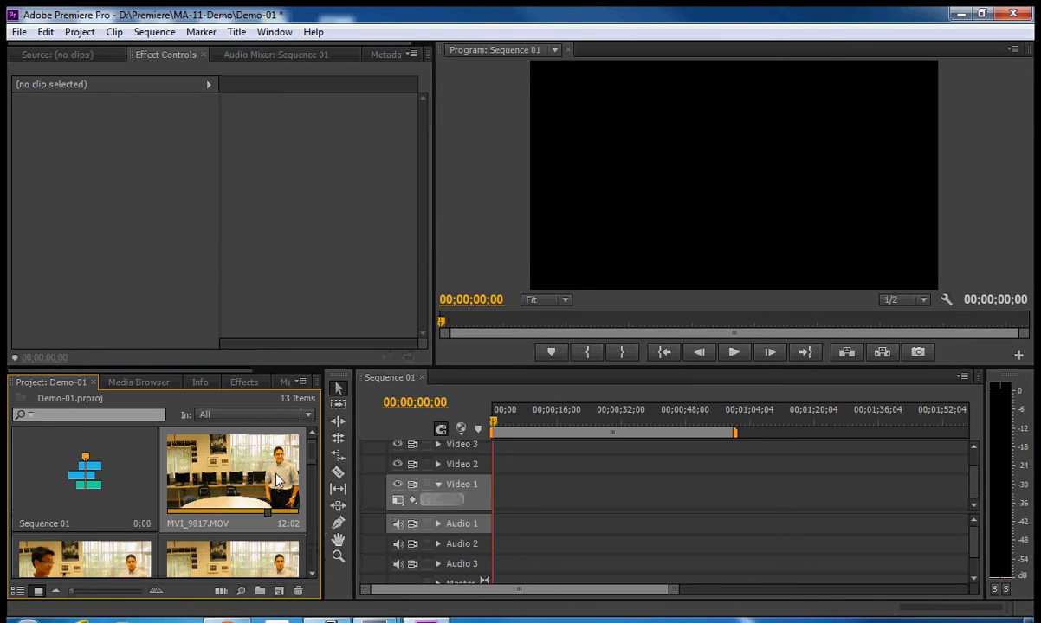
{"action": "left_click_drag", "start_coordinate": [209, 470], "coordinate": [414, 501]}
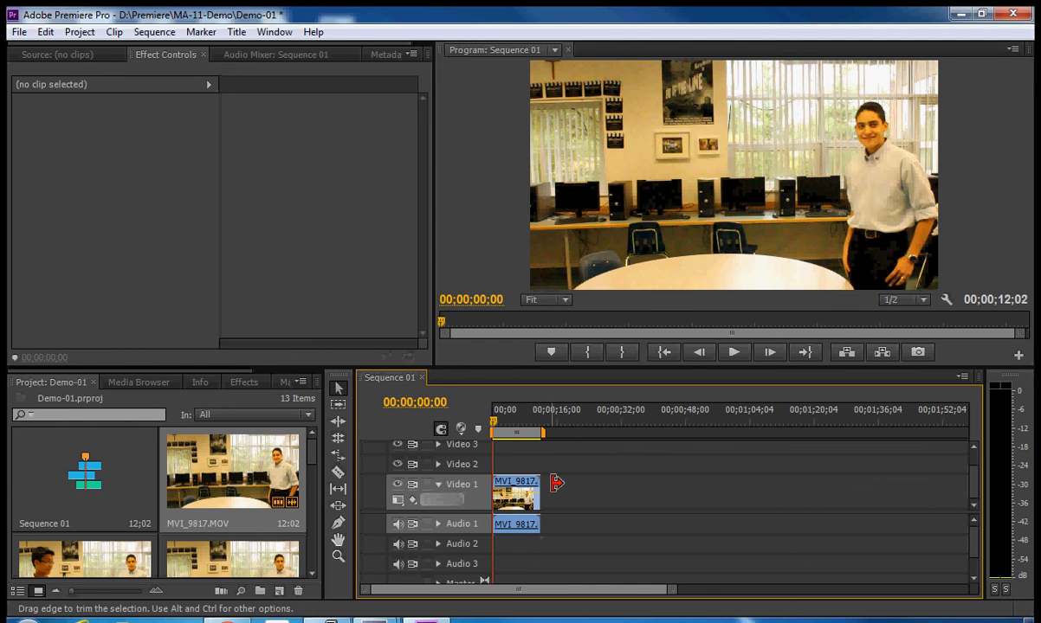
{"action": "key", "text": "space"}
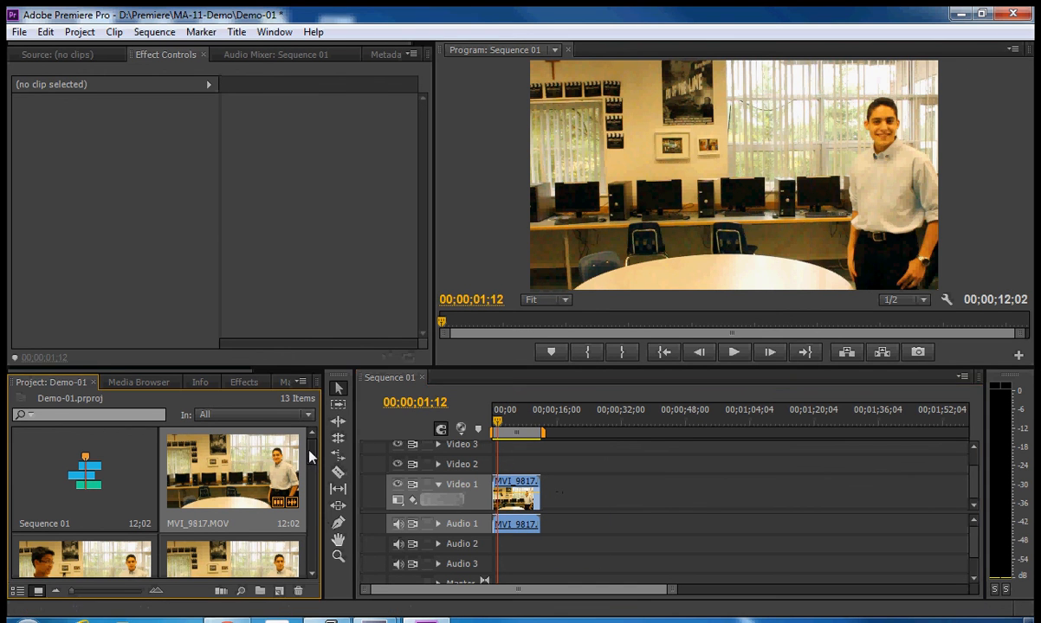
- Add MVI_9818.MOV to Video 1 beyond the first clip and ripple delete the gap between them
{"action": "scroll", "coordinate": [291, 426], "scroll_direction": "down", "scroll_amount": 1}
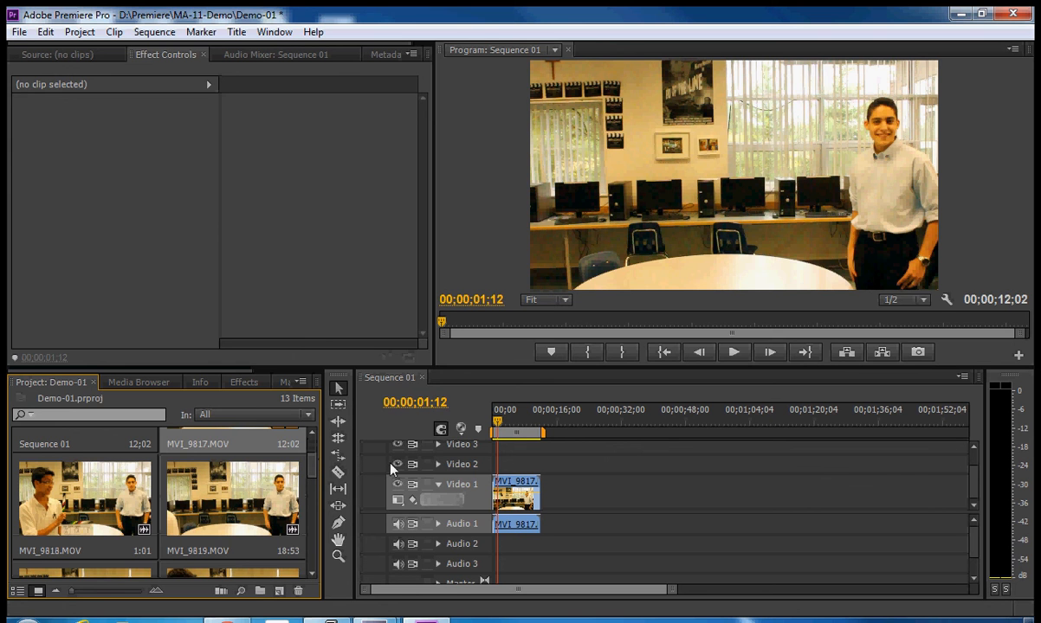
{"action": "left_click_drag", "start_coordinate": [102, 457], "coordinate": [633, 528]}
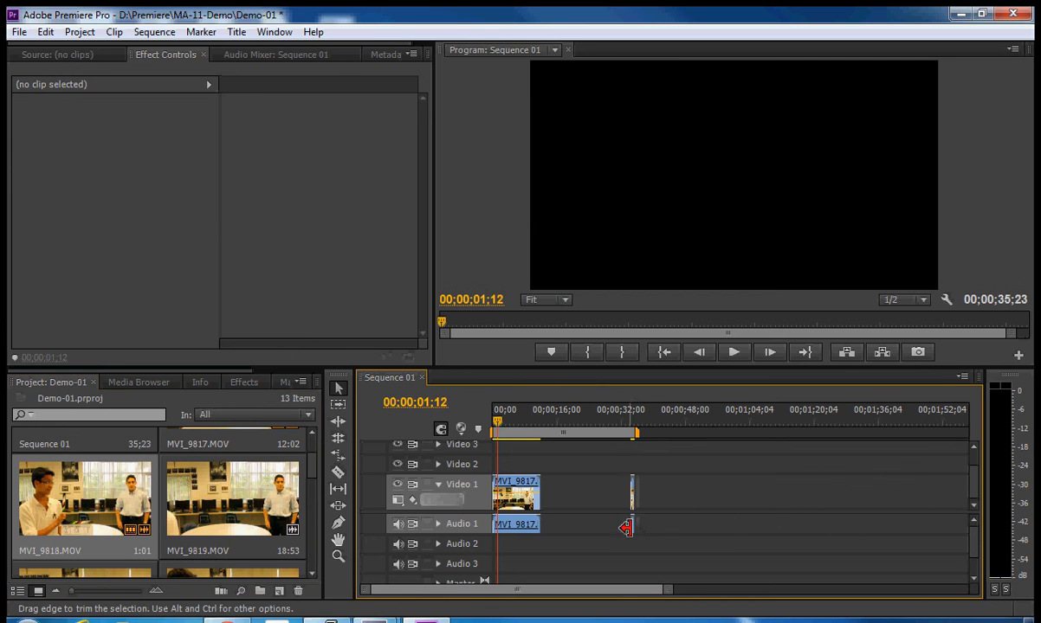
{"action": "mouse_move", "coordinate": [662, 590]}
{"action": "left_mouse_down"}
{"action": "mouse_move", "coordinate": [587, 604]}
{"action": "mouse_move", "coordinate": [658, 596]}
{"action": "left_mouse_up"}
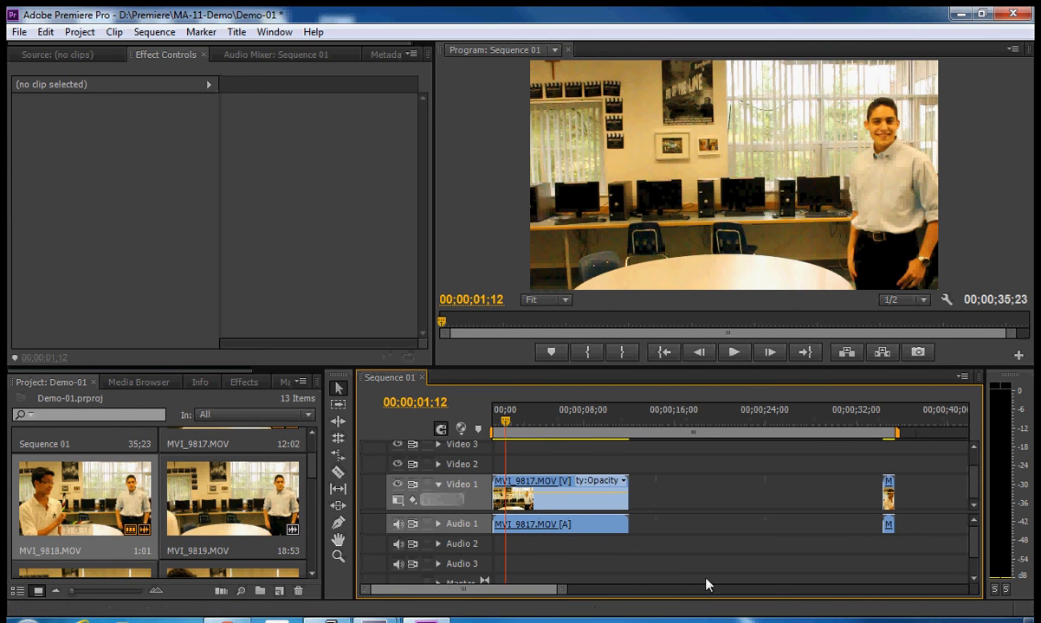
{"action": "right_click", "coordinate": [674, 490]}
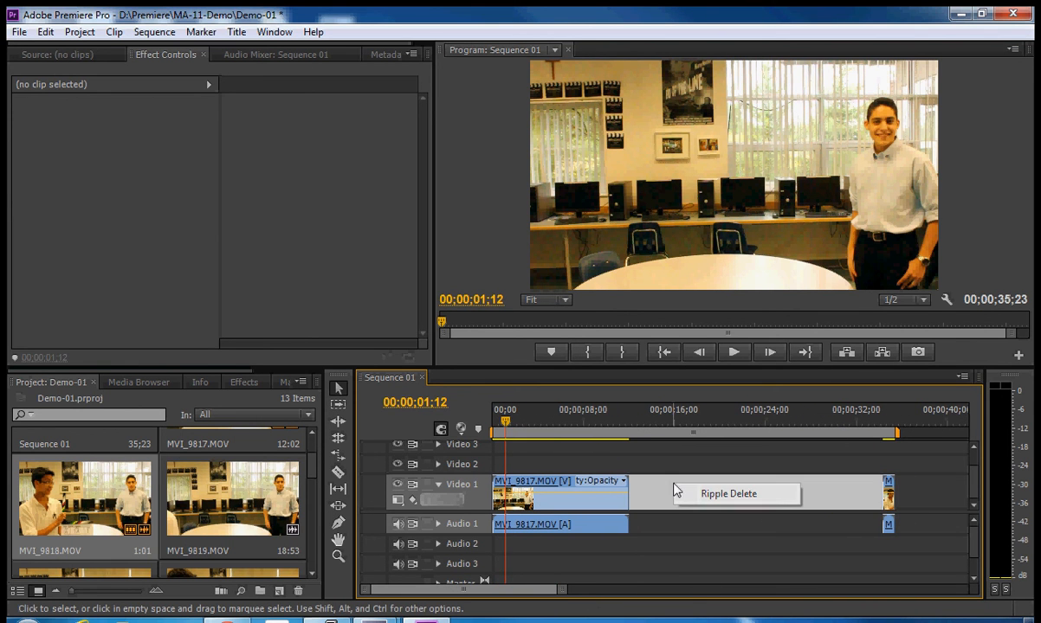
{"action": "left_click", "coordinate": [704, 495]}
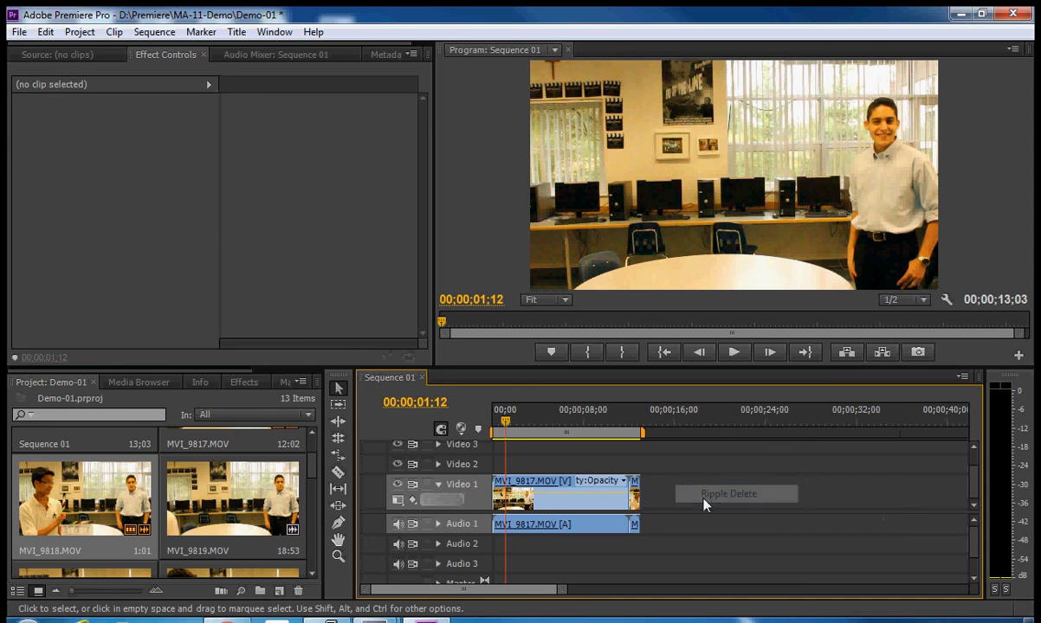
- Append MVI_9820.MOV directly after the second clip on Video 1 and move the playhead to about 00;00;10;57
{"action": "left_click", "coordinate": [298, 478]}
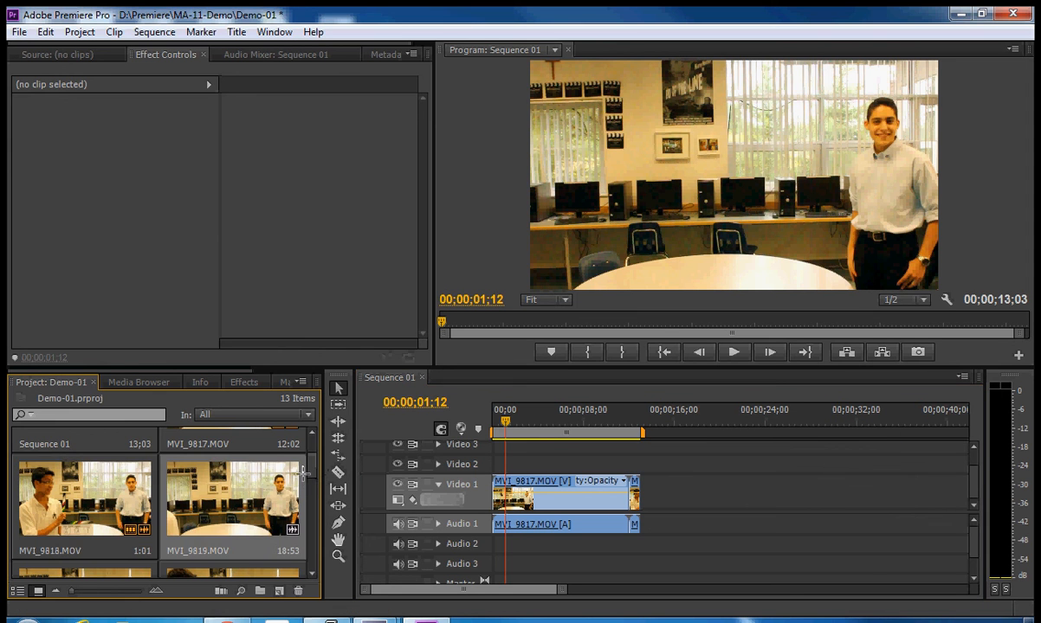
{"action": "scroll", "coordinate": [308, 480], "scroll_direction": "down", "scroll_amount": 1}
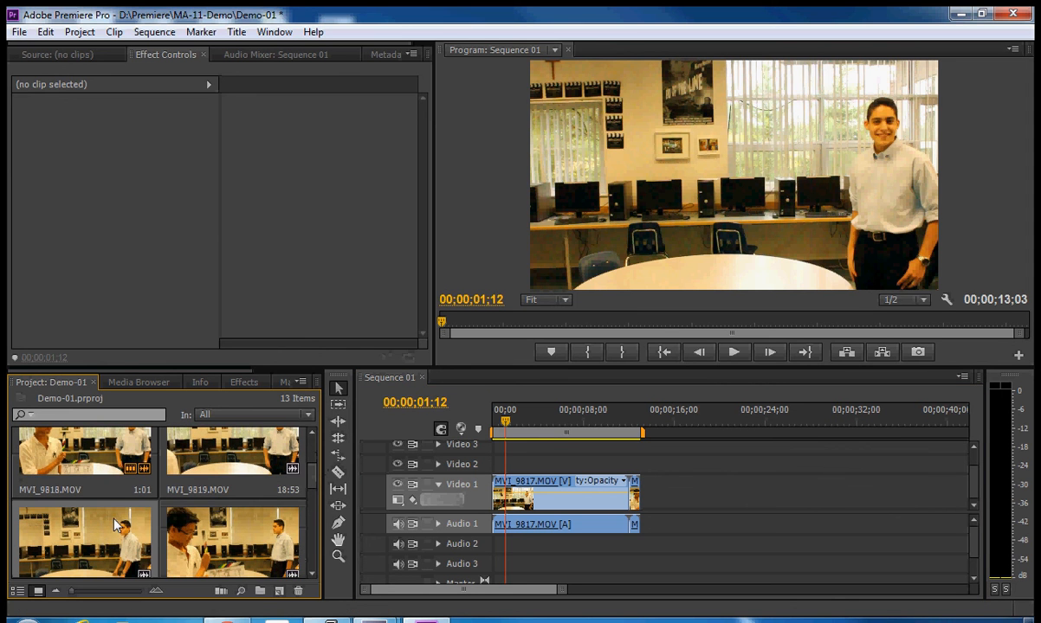
{"action": "left_click_drag", "start_coordinate": [117, 526], "coordinate": [655, 532]}
{"action": "mouse_move", "coordinate": [612, 429]}
{"action": "left_mouse_down"}
{"action": "mouse_move", "coordinate": [657, 425]}
{"action": "mouse_move", "coordinate": [617, 424]}
{"action": "left_mouse_up"}
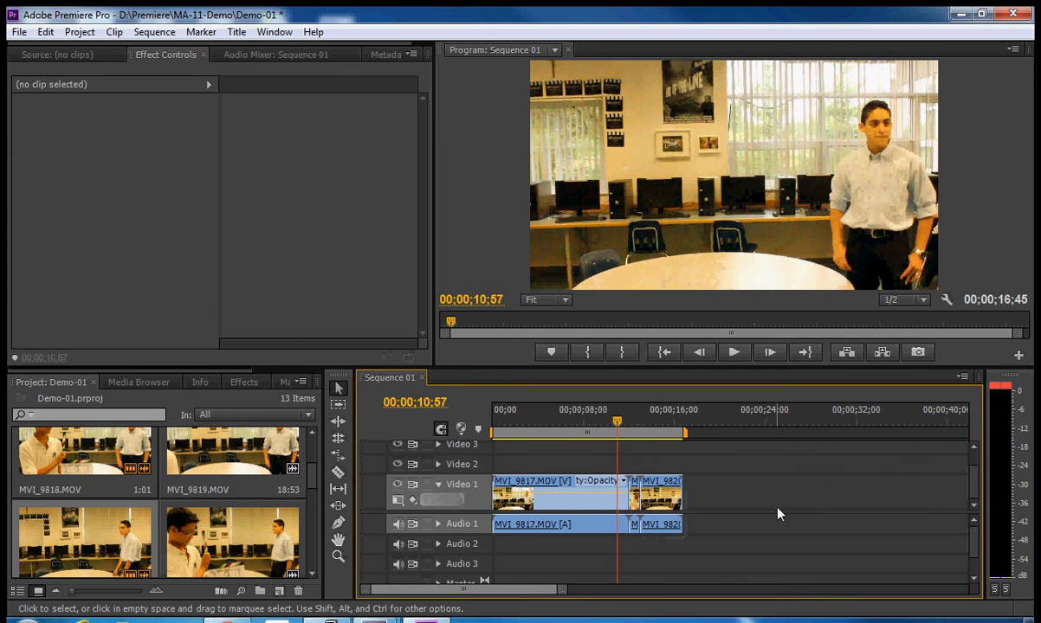